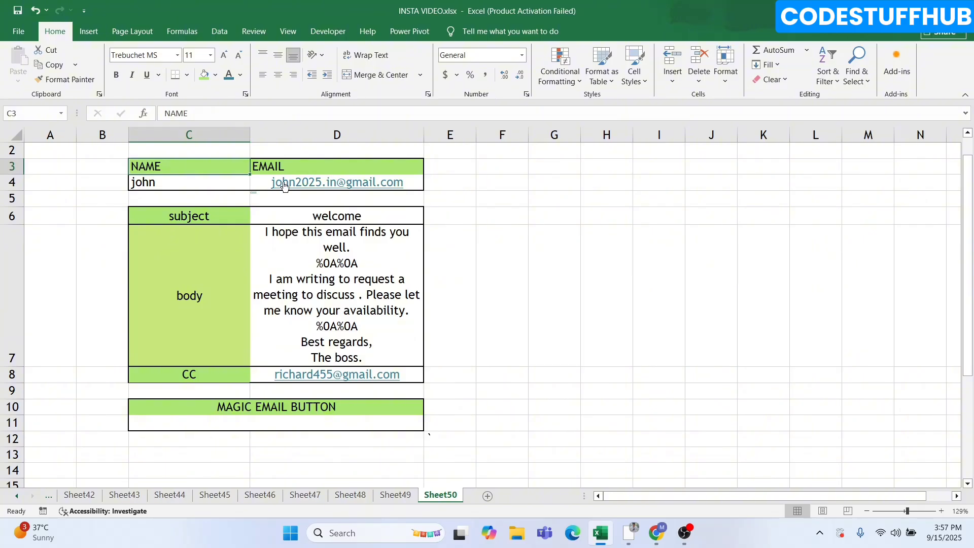
Step: Examine the recipient name and email, subject, body with its %0A%0A line-break codes, and CC cells that will feed the email link
{"action": "left_click", "coordinate": [234, 178]}
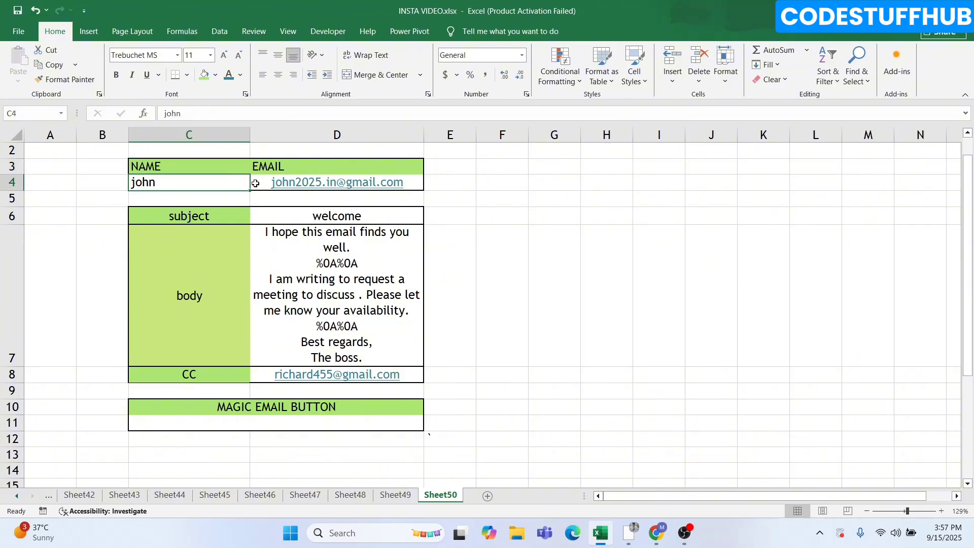
{"action": "left_click", "coordinate": [260, 183]}
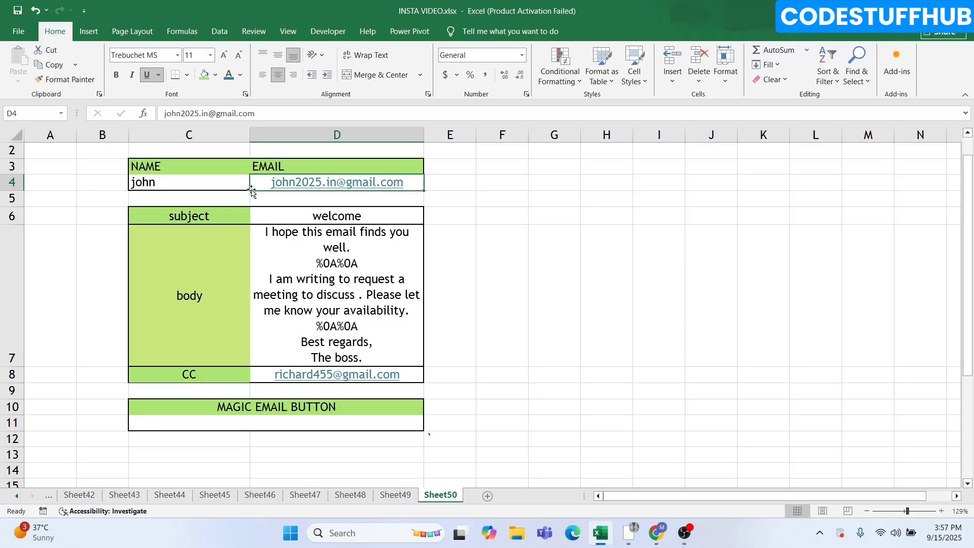
{"action": "left_click", "coordinate": [227, 215]}
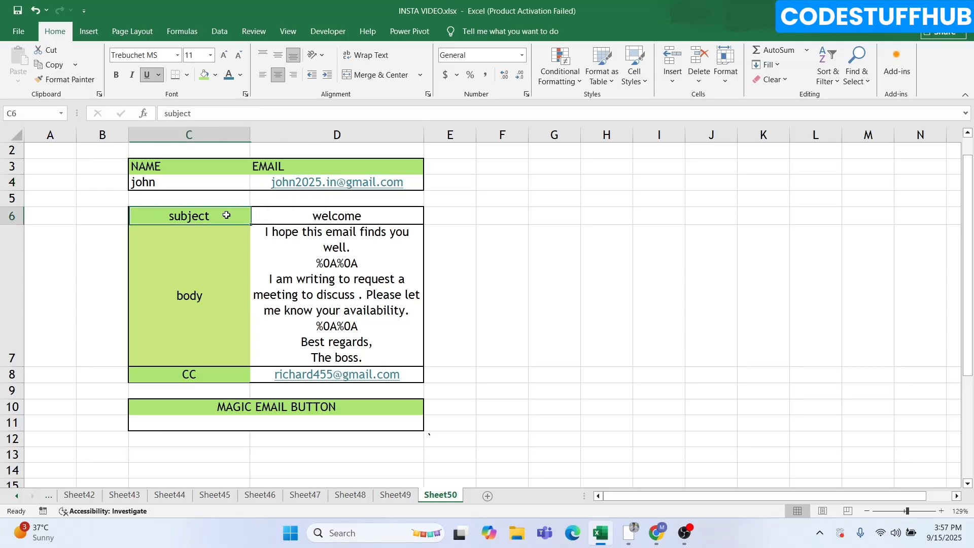
{"action": "left_click", "coordinate": [282, 218]}
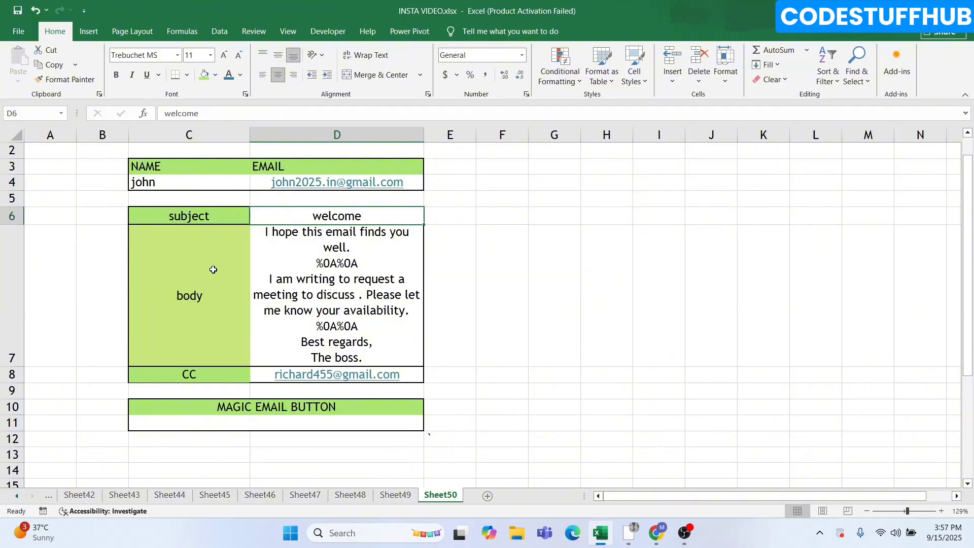
{"action": "left_click", "coordinate": [215, 268]}
{"action": "left_click", "coordinate": [272, 259]}
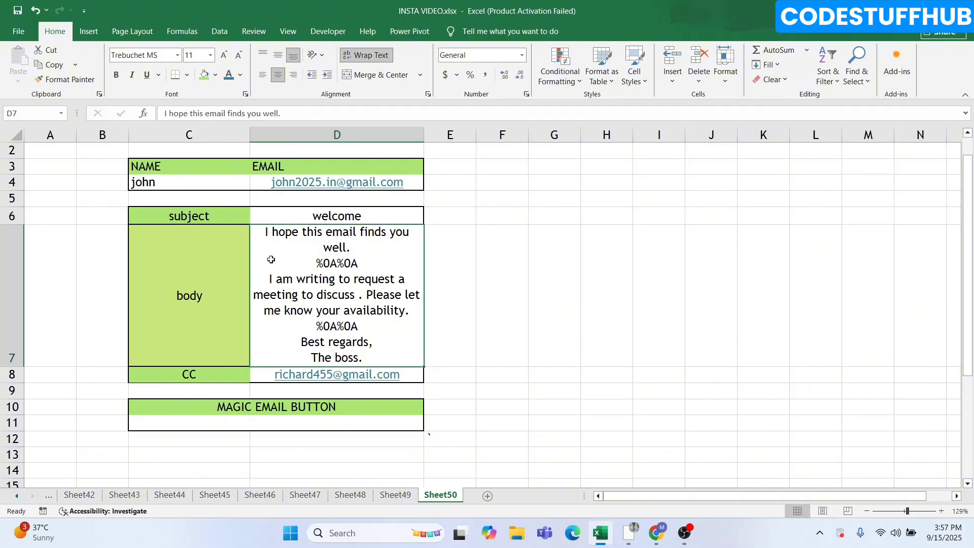
{"action": "double_click", "coordinate": [320, 267]}
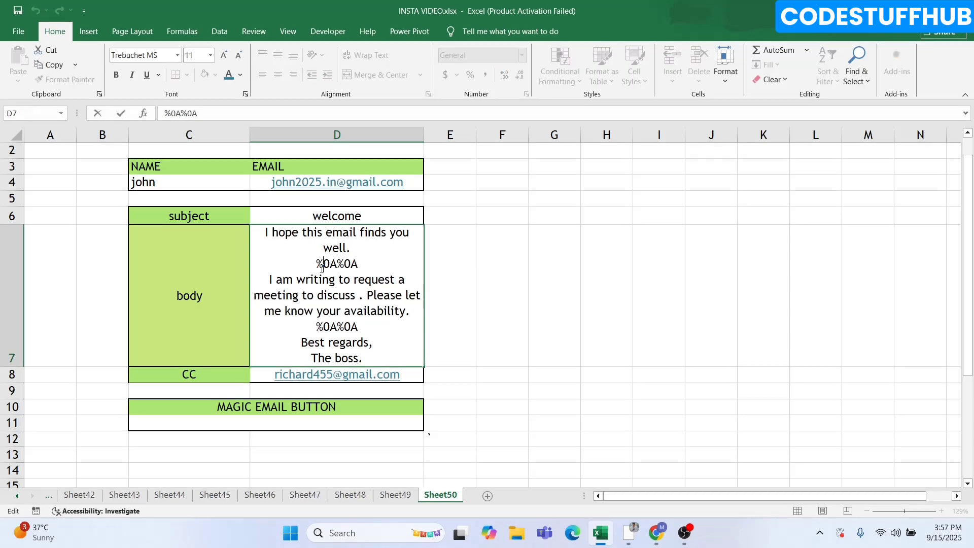
{"action": "left_click_drag", "start_coordinate": [316, 264], "coordinate": [371, 260]}
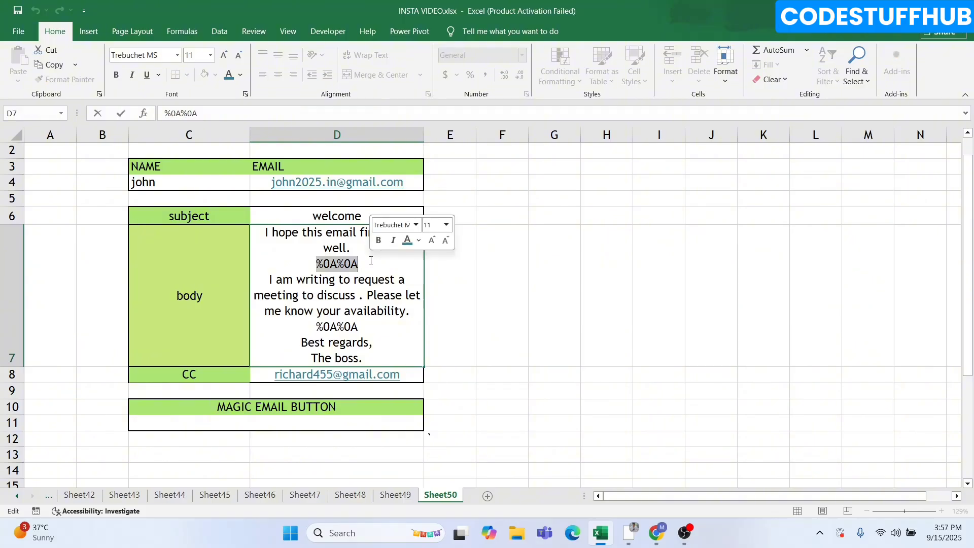
{"action": "left_click", "coordinate": [379, 263]}
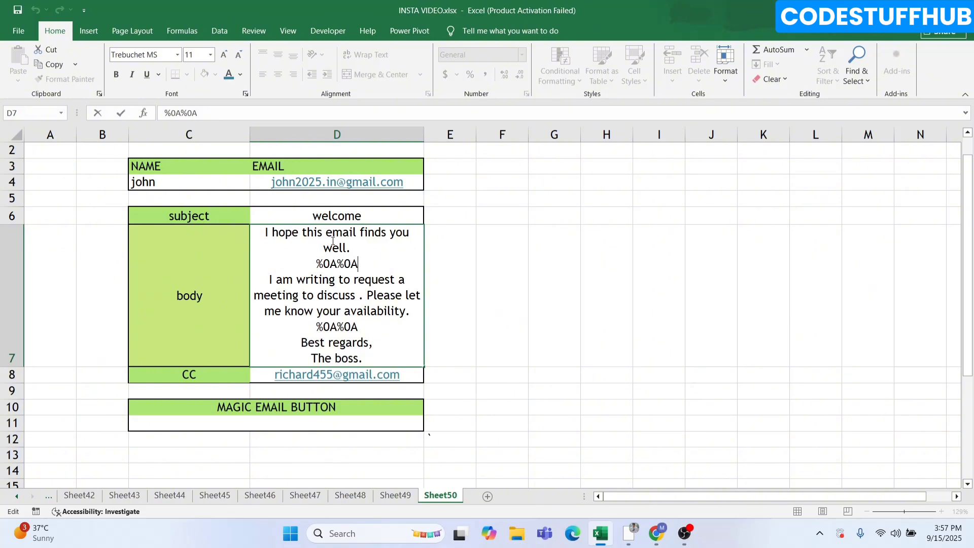
{"action": "left_click_drag", "start_coordinate": [316, 328], "coordinate": [361, 327]}
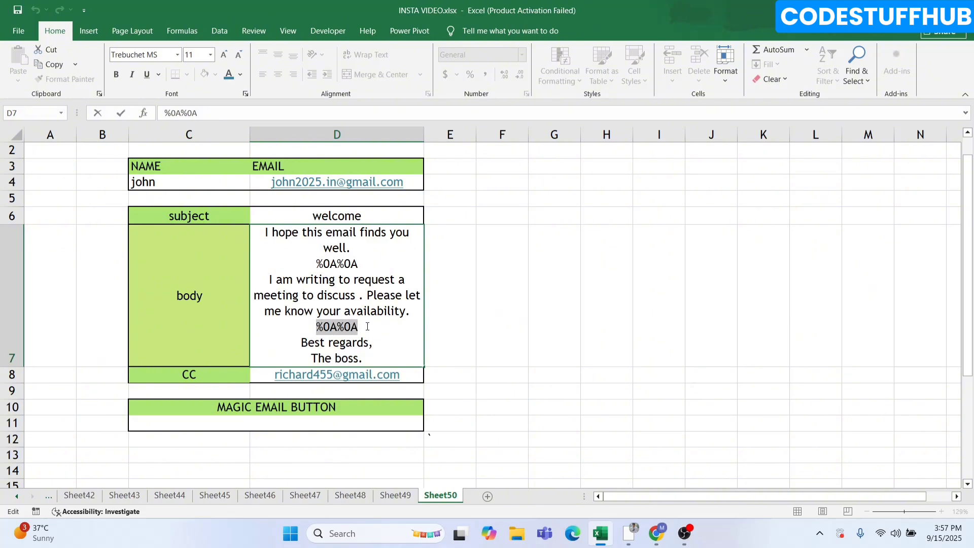
{"action": "left_click", "coordinate": [299, 352]}
{"action": "left_click", "coordinate": [217, 374]}
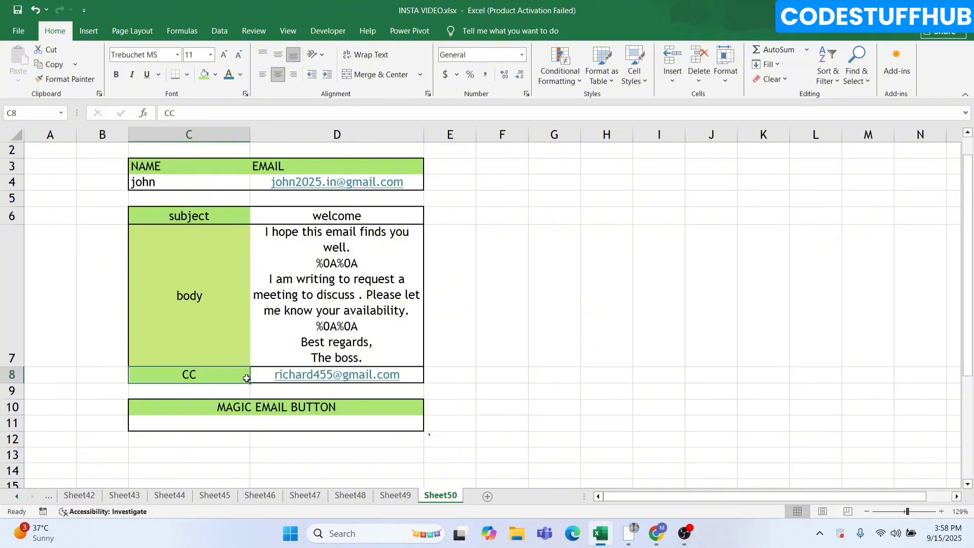
Step: Start a HYPERLINK formula in C11, below the MAGIC EMAIL BUTTON heading, with "mailto:" joined to the recipient address in D4
{"action": "left_click", "coordinate": [230, 422]}
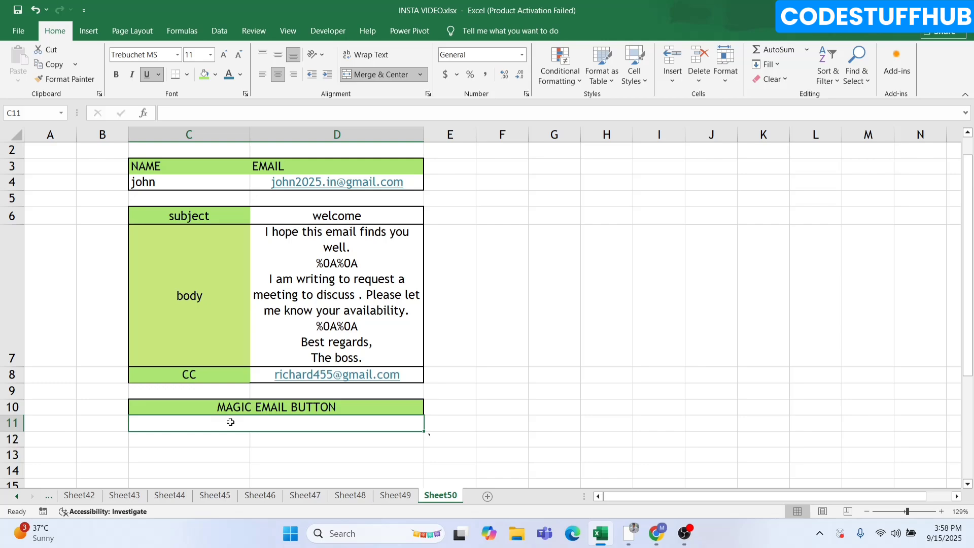
{"action": "type", "text": "=HYP"}
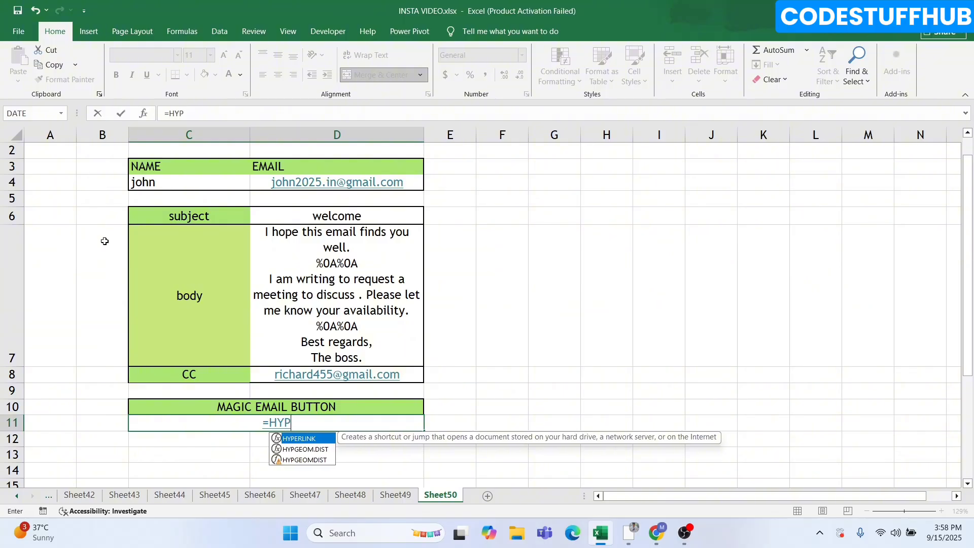
{"action": "double_click", "coordinate": [301, 439]}
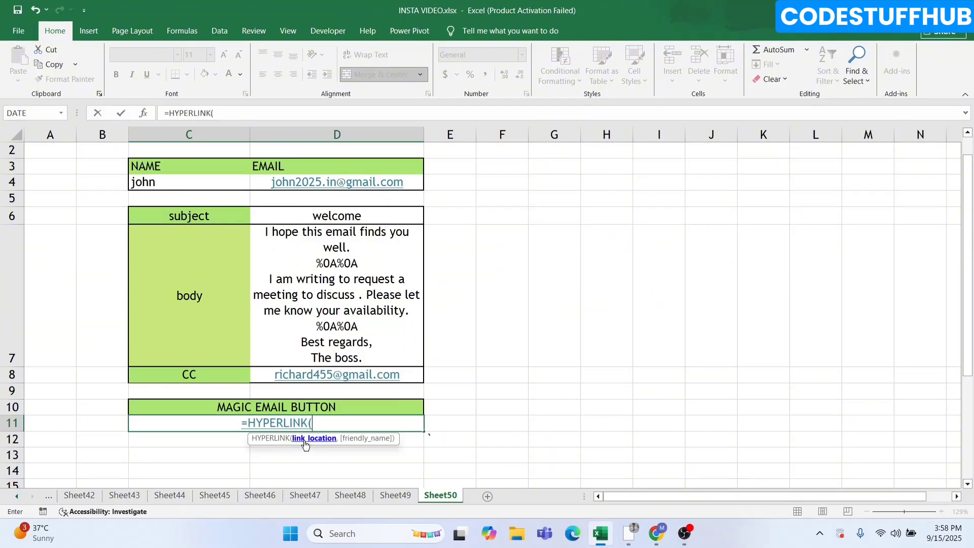
{"action": "type", "text": "\"mailto:"}
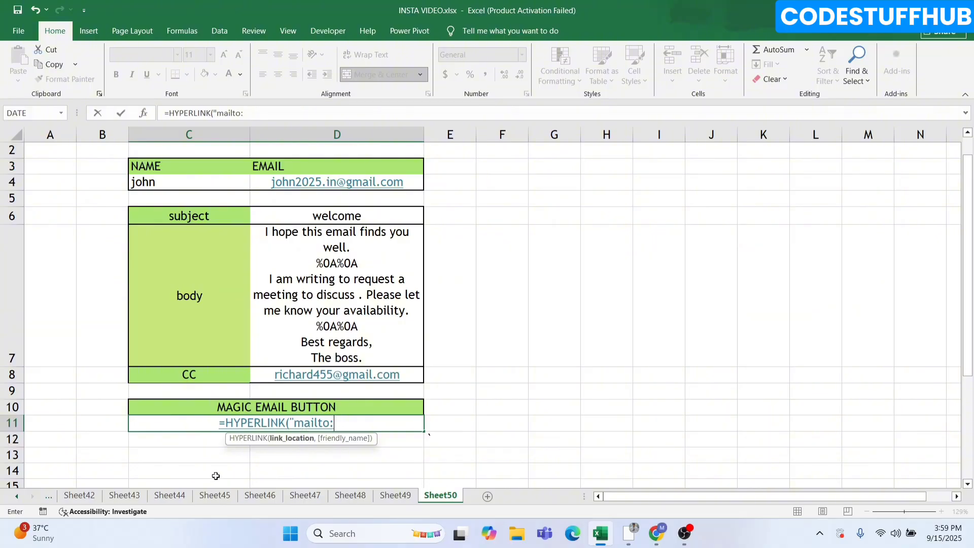
{"action": "type", "text": "\""}
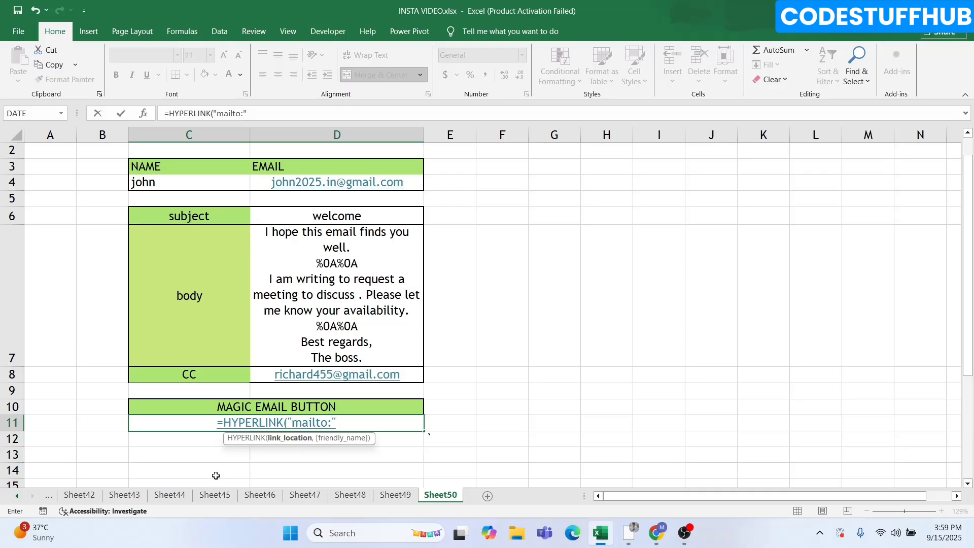
{"action": "type", "text": "&"}
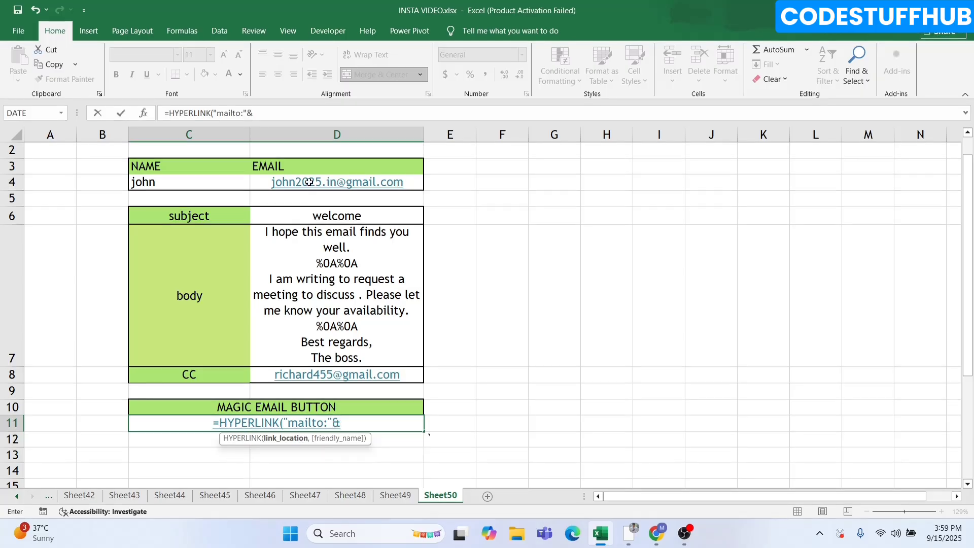
{"action": "left_click", "coordinate": [262, 183]}
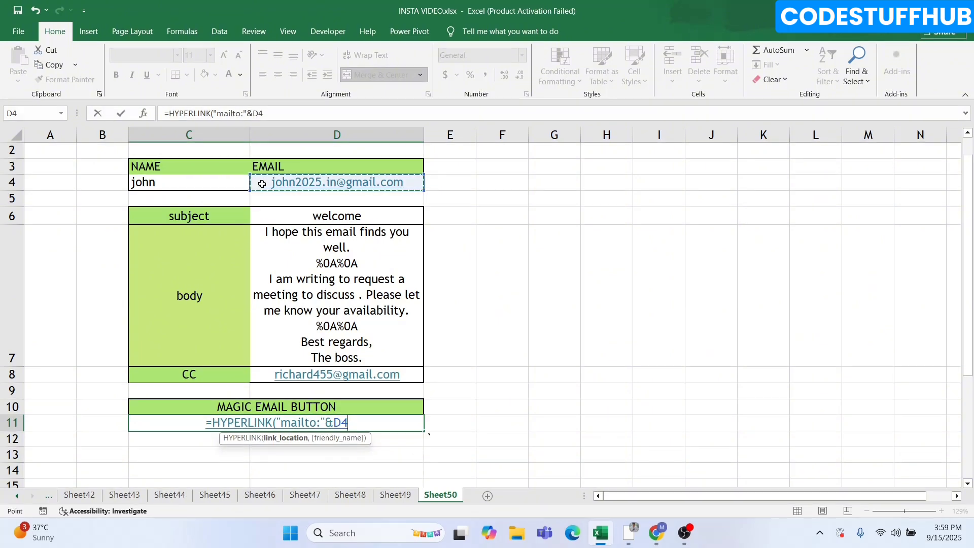
Step: Append "?subject=" to the formula's link location and join it to the subject cell D6
{"action": "type", "text": "&\""}
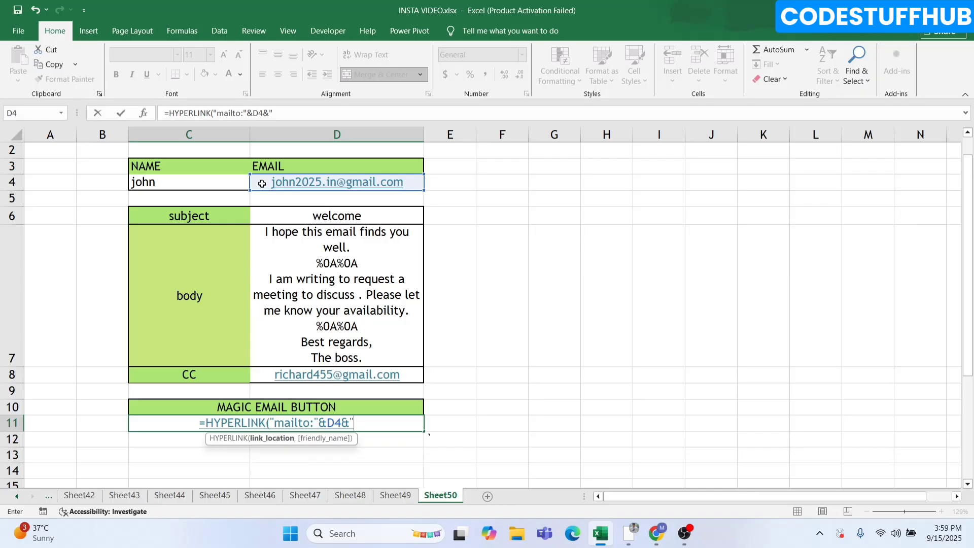
{"action": "type", "text": "?"}
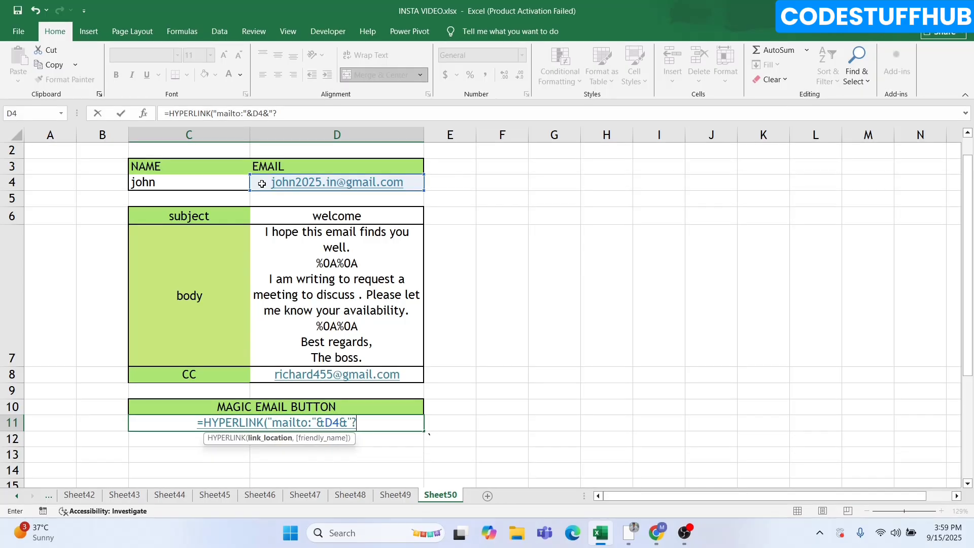
{"action": "type", "text": "subject="}
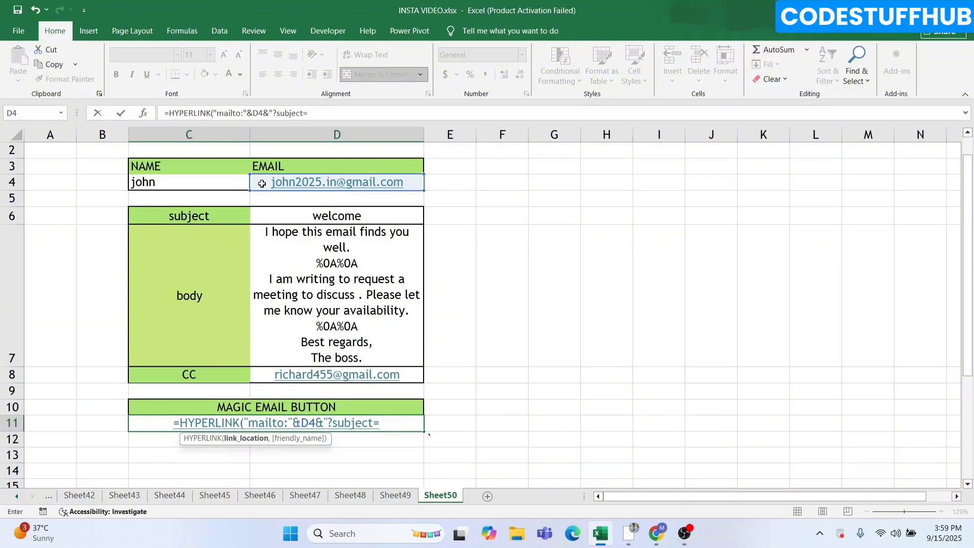
{"action": "type", "text": "\""}
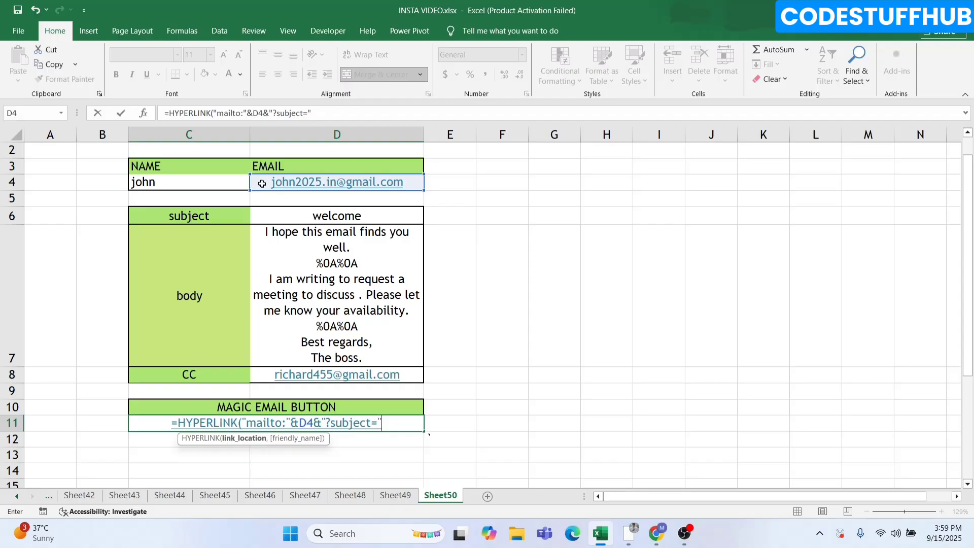
{"action": "type", "text": "&"}
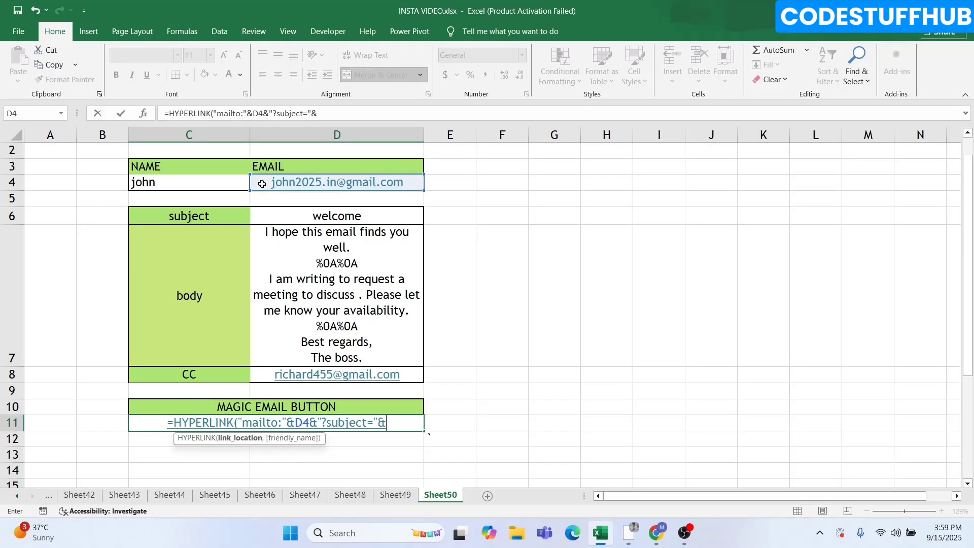
{"action": "left_click", "coordinate": [308, 215]}
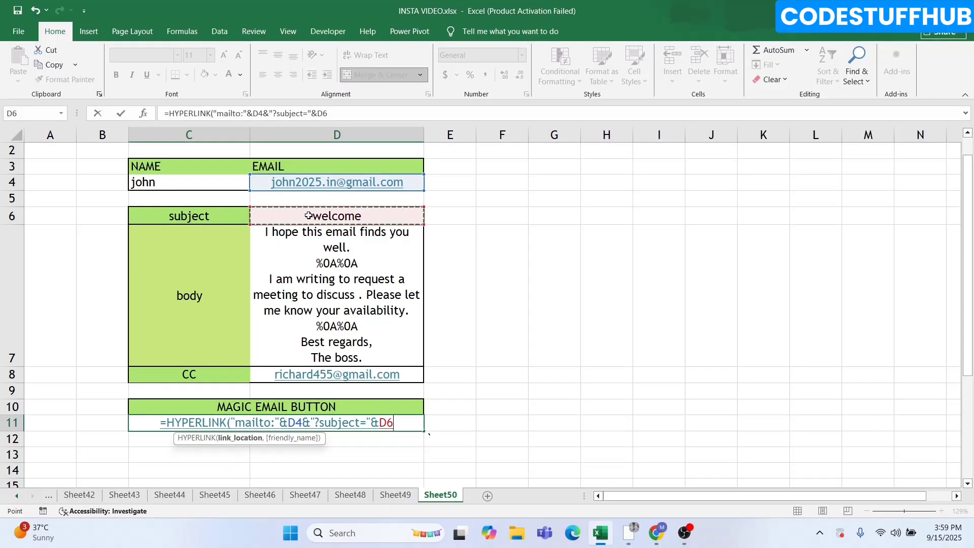
Step: Append "&body=" to the link location and join it to the message text in D7
{"action": "type", "text": "&\""}
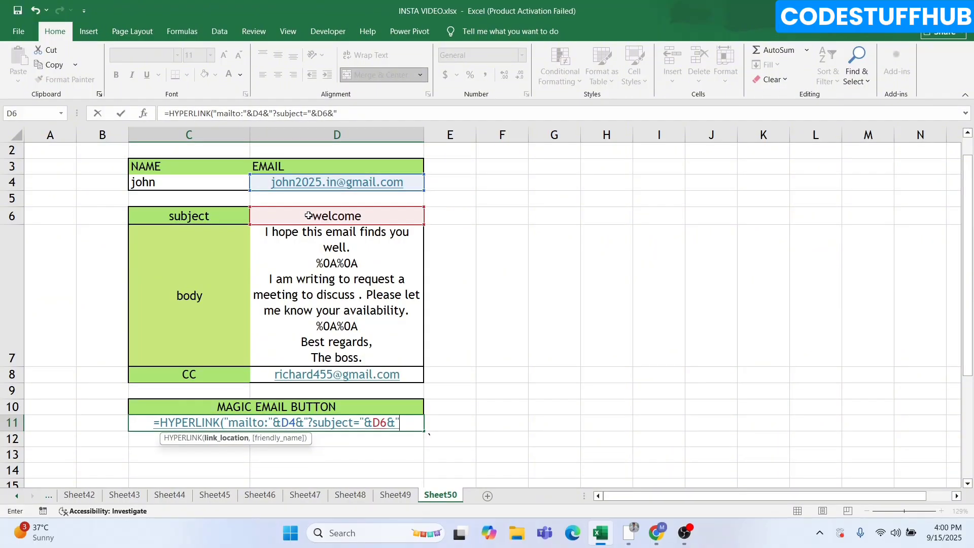
{"action": "type", "text": "&"}
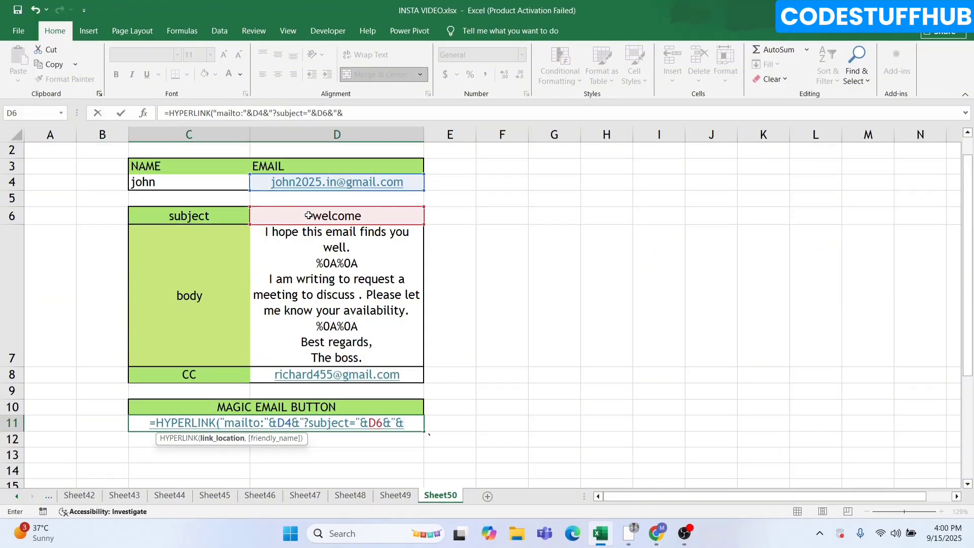
{"action": "type", "text": "body"}
{"action": "type", "text": "=\"&"}
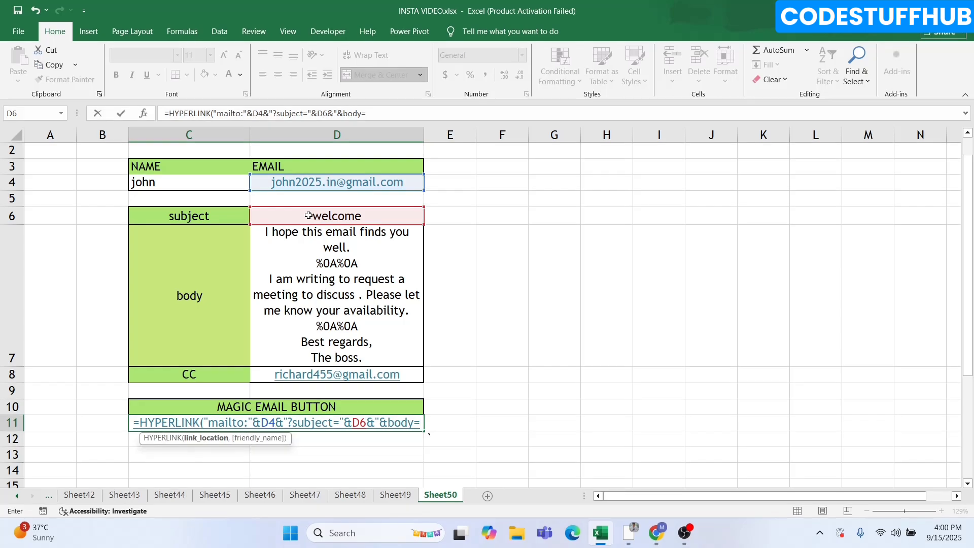
{"action": "left_click", "coordinate": [302, 253]}
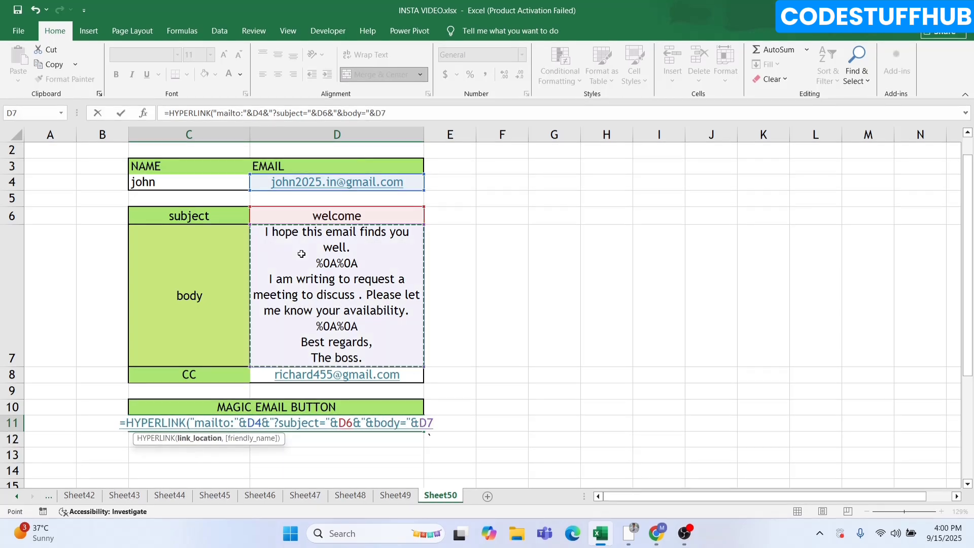
Step: Append "&cc=" to the link location and join it to the CC address in D8
{"action": "type", "text": "&\""}
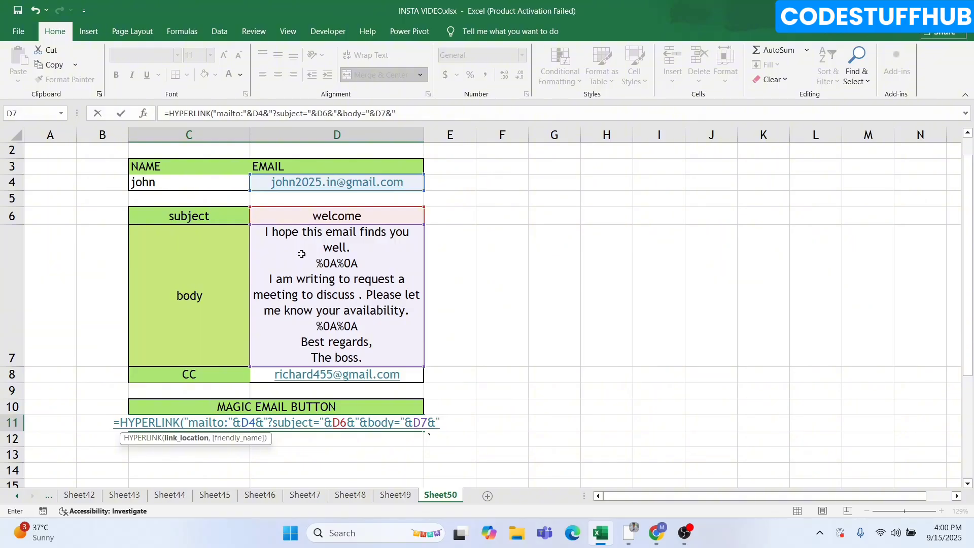
{"action": "type", "text": "&cc=\"&"}
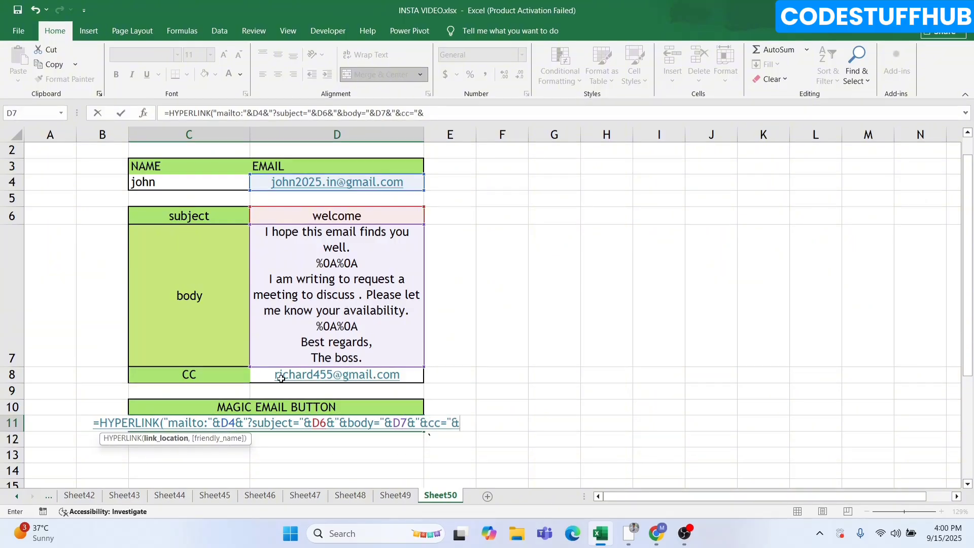
{"action": "left_click", "coordinate": [266, 374]}
Step: Give the link the friendly name "Click to send email", close the HYPERLINK formula and enter it in C11
{"action": "type", "text": ","}
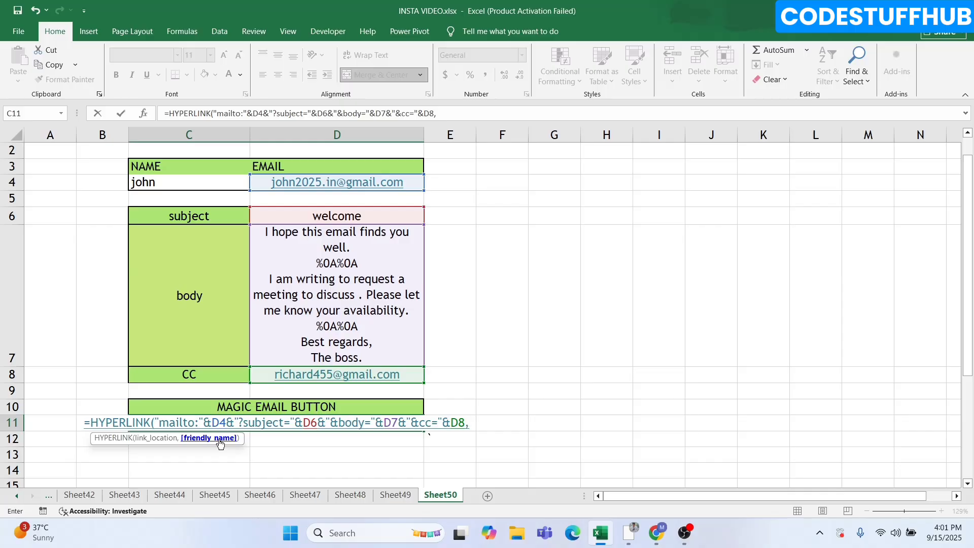
{"action": "type", "text": "\"Click to send email"}
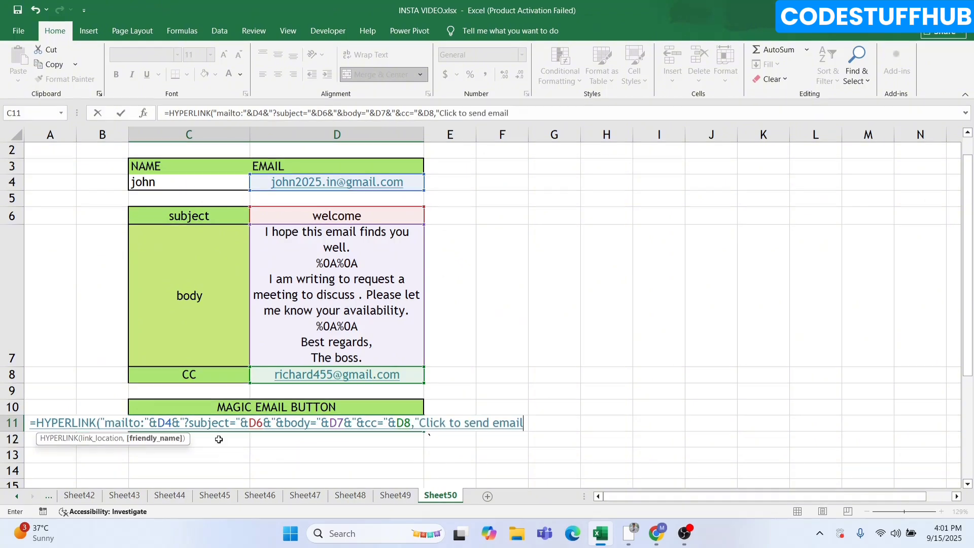
{"action": "type", "text": "\""}
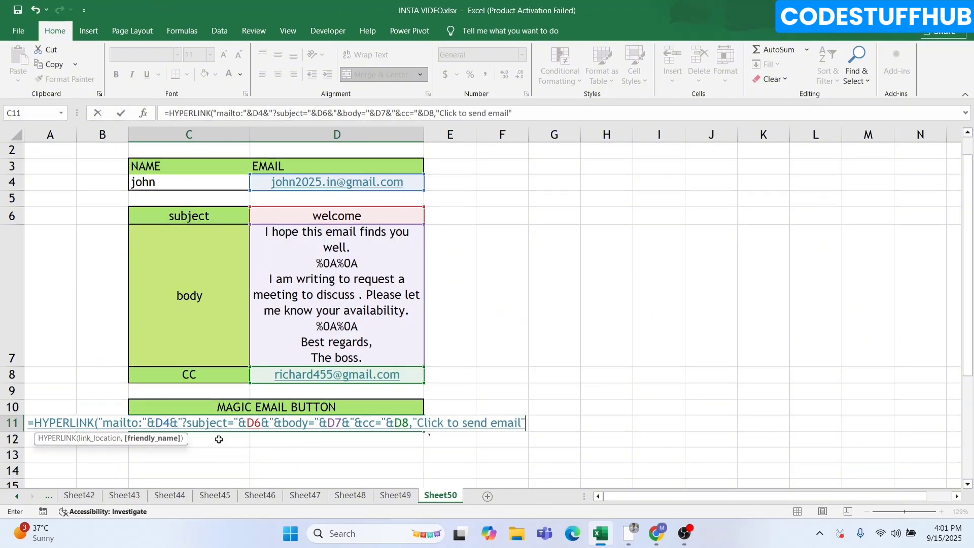
{"action": "type", "text": ")"}
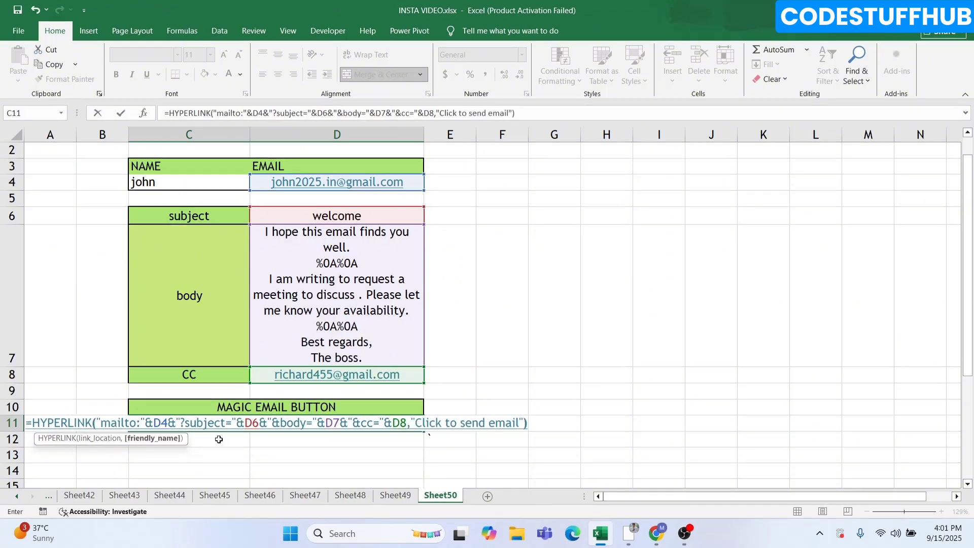
{"action": "key", "text": "Return"}
{"action": "key", "text": "Up"}
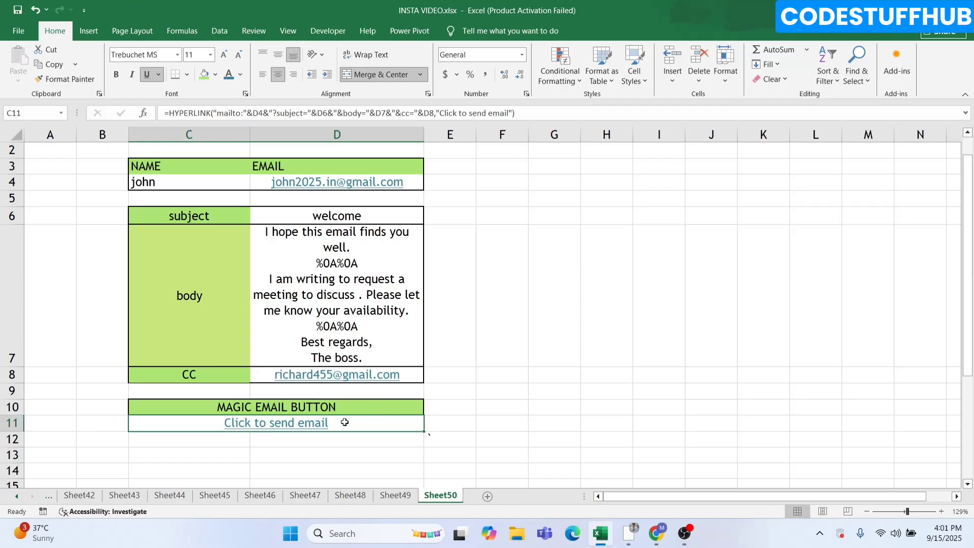
Step: Follow the "Click to send email" link and open it with the second Outlook option just once
{"action": "left_click", "coordinate": [302, 427]}
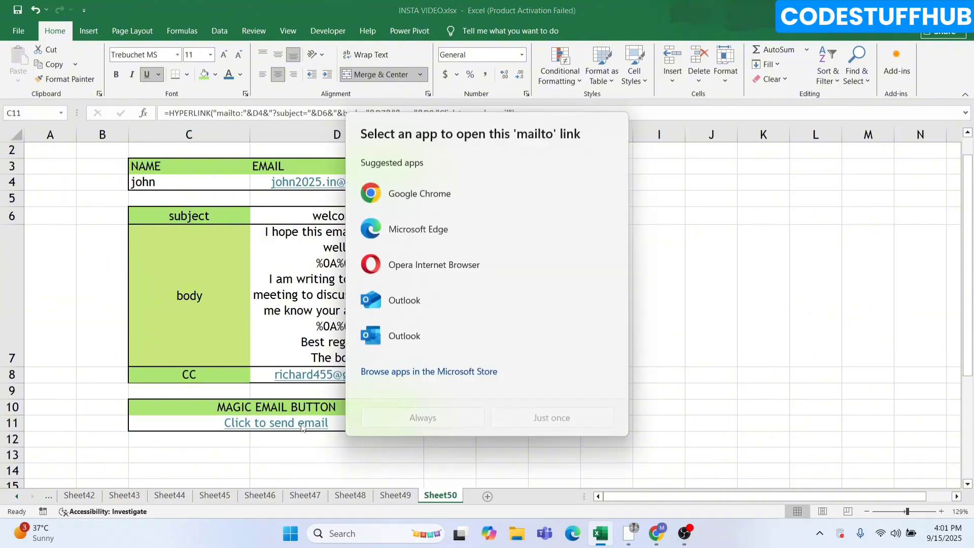
{"action": "left_click", "coordinate": [406, 338]}
{"action": "left_click", "coordinate": [564, 417]}
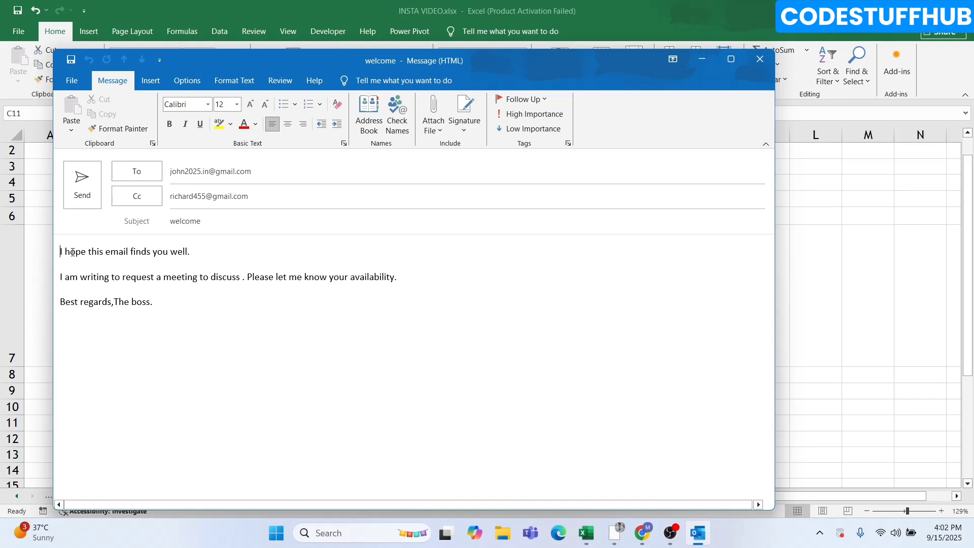
Step: Check the prefilled body text of the "welcome" message in Outlook and send the email
{"action": "left_click_drag", "start_coordinate": [65, 252], "coordinate": [154, 314]}
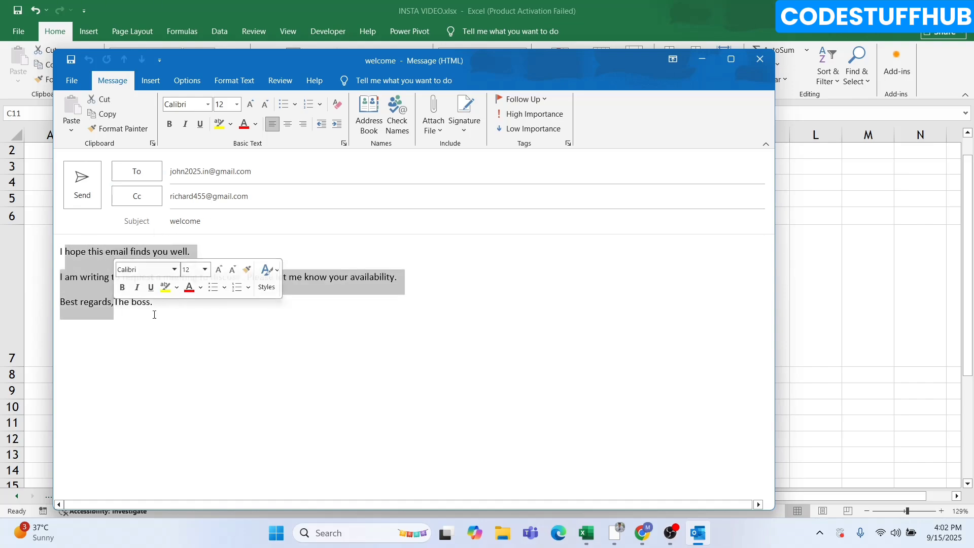
{"action": "left_click", "coordinate": [184, 318]}
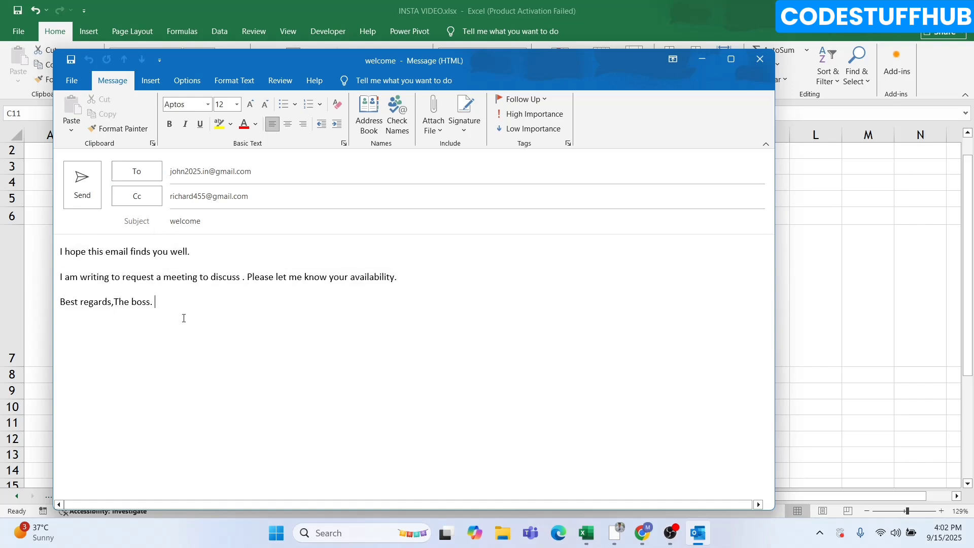
{"action": "left_click", "coordinate": [83, 185]}
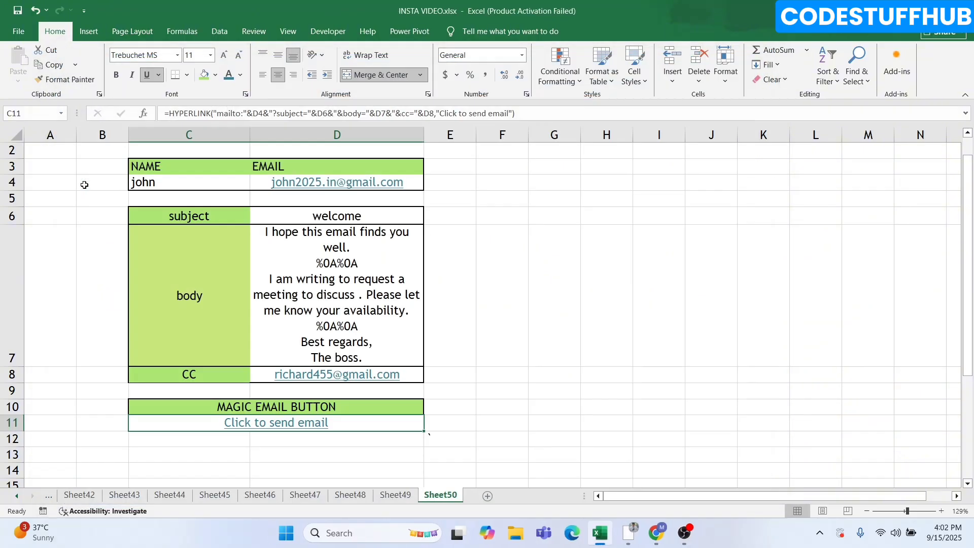